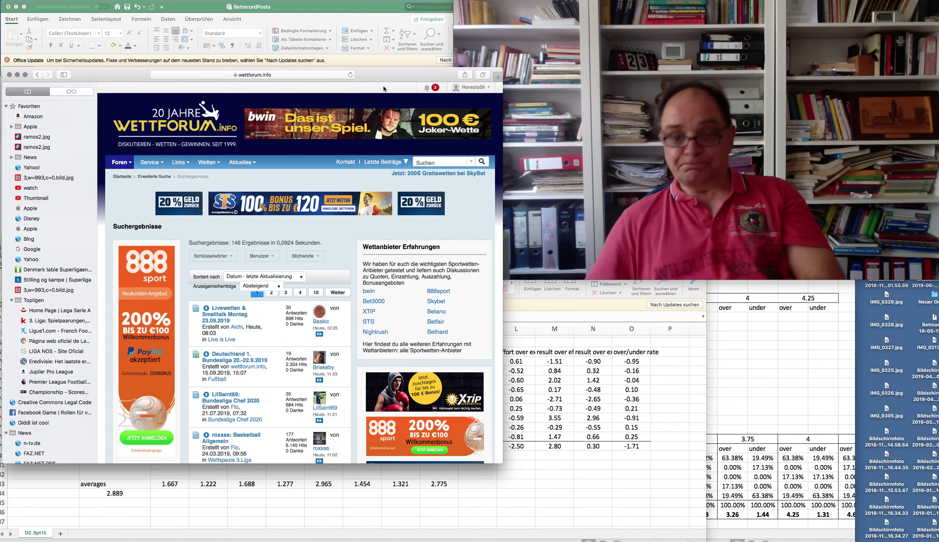
Bring the D2_Spt7 and BetrecordPosts workbooks in front of the browser window
{"action": "left_click", "coordinate": [539, 399]}
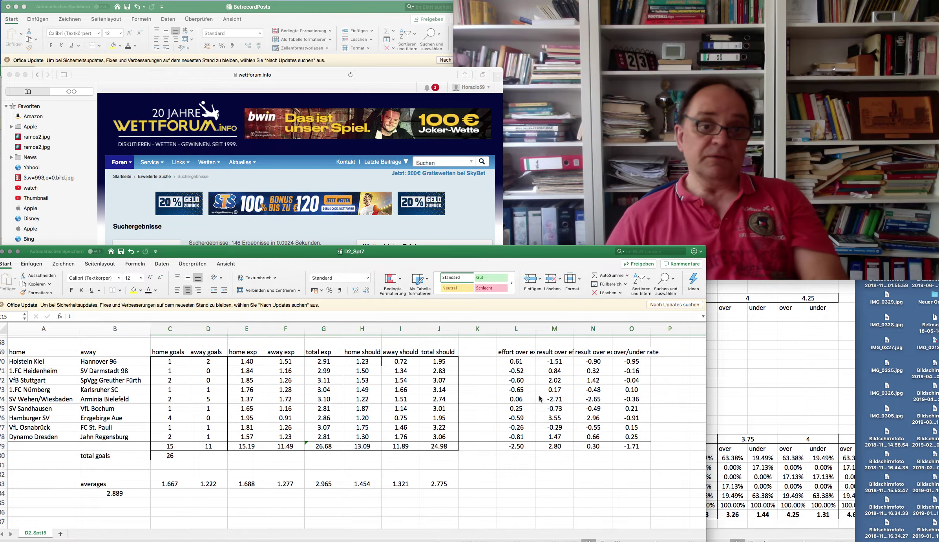
{"action": "left_click", "coordinate": [284, 7]}
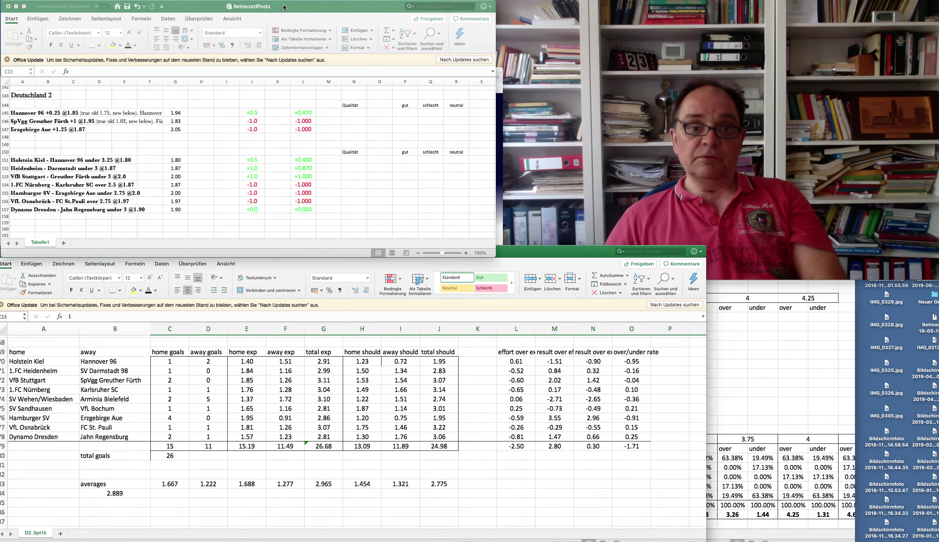
{"action": "left_click", "coordinate": [549, 255]}
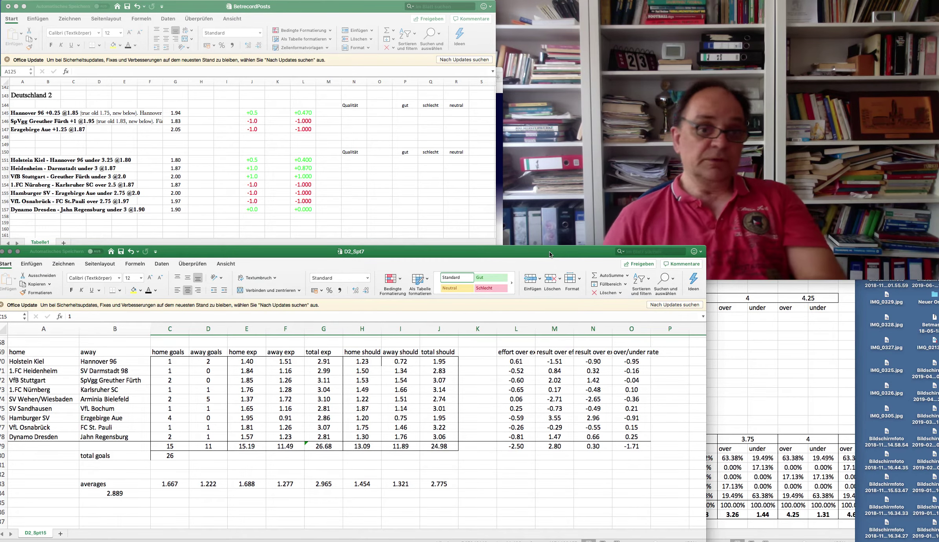
Set the BetrecordPosts sheet zoom to 125% and return to the Deutschland 2 bets
{"action": "left_click", "coordinate": [72, 130]}
{"action": "left_click", "coordinate": [24, 109]}
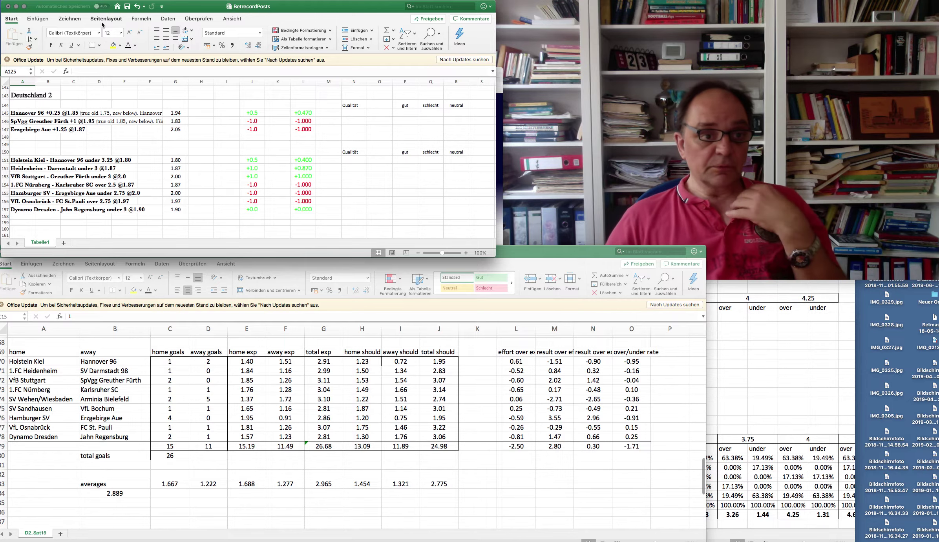
{"action": "left_click", "coordinate": [63, 0]}
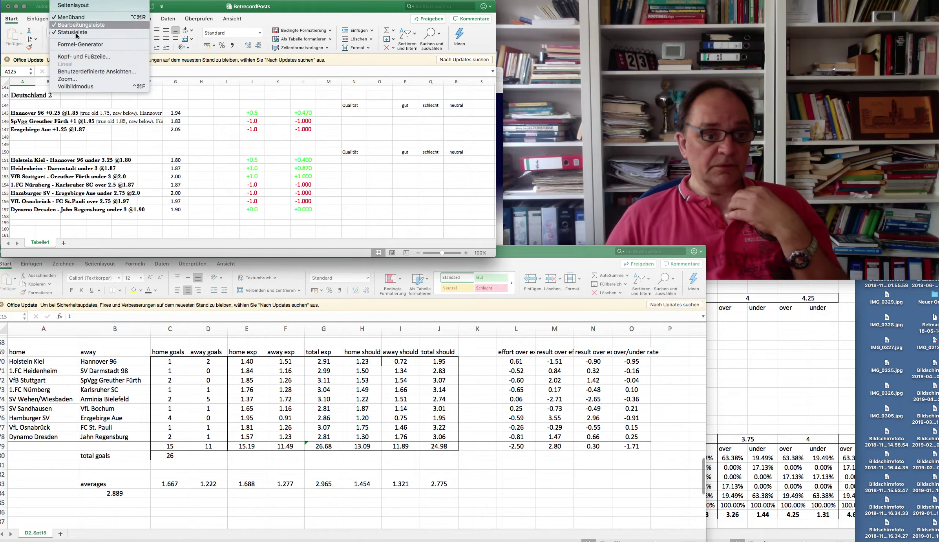
{"action": "left_click", "coordinate": [86, 79]}
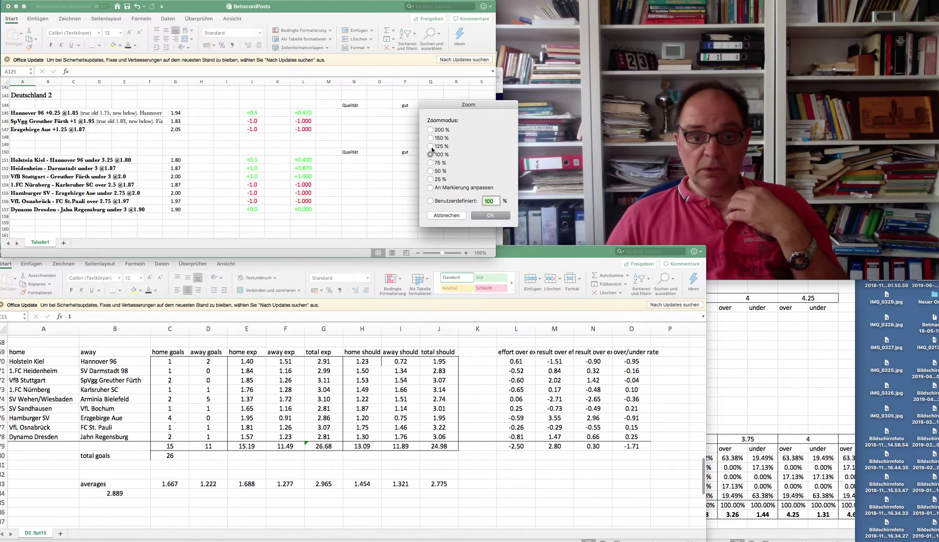
{"action": "left_click", "coordinate": [430, 147]}
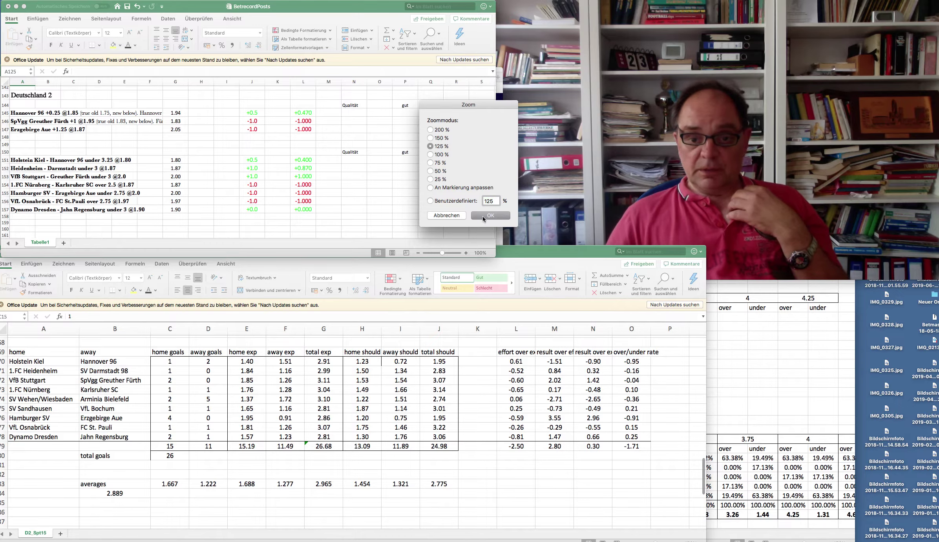
{"action": "left_click", "coordinate": [490, 215]}
{"action": "scroll", "coordinate": [235, 174], "scroll_direction": "down", "scroll_amount": 1}
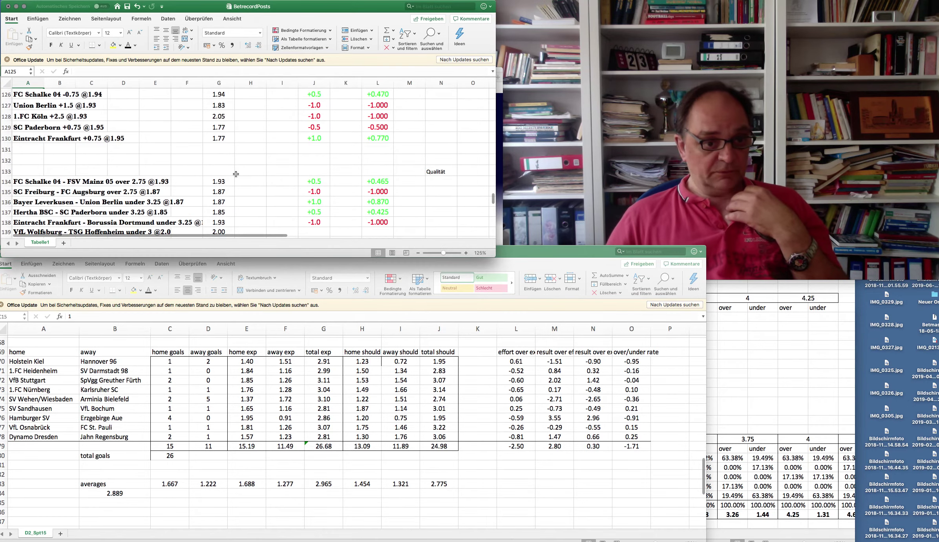
{"action": "scroll", "coordinate": [235, 174], "scroll_direction": "down", "scroll_amount": 1}
{"action": "scroll", "coordinate": [413, 187], "scroll_direction": "down", "scroll_amount": 5}
{"action": "scroll", "coordinate": [413, 187], "scroll_direction": "down", "scroll_amount": 3}
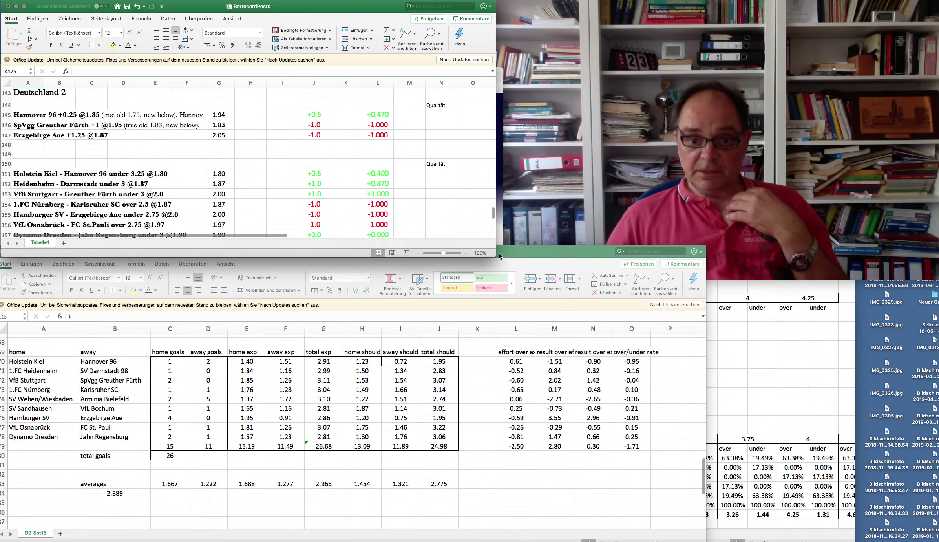
Enlarge the BetrecordPosts window to show columns up to R and move the video recording window aside
{"action": "left_click_drag", "start_coordinate": [514, 269], "coordinate": [577, 276]}
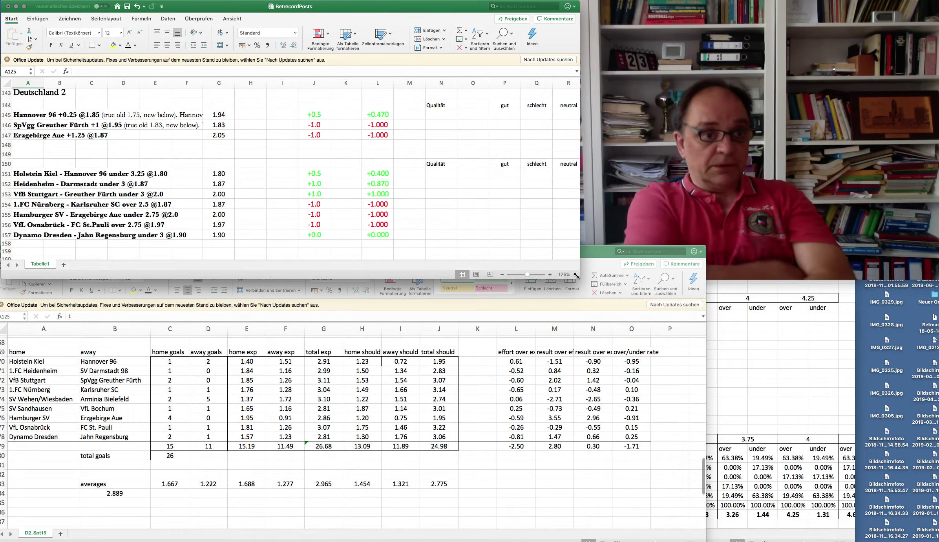
{"action": "scroll", "coordinate": [269, 130], "scroll_direction": "down", "scroll_amount": 1}
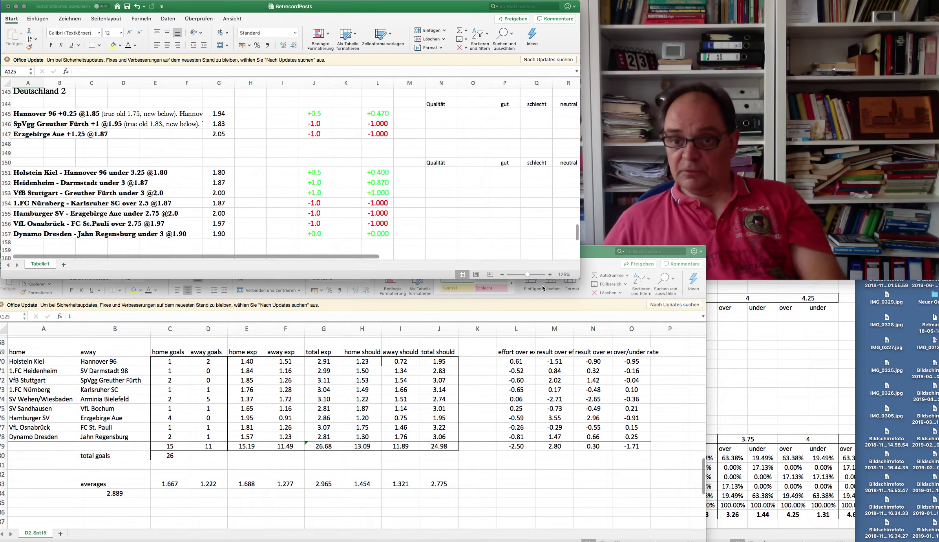
{"action": "left_click", "coordinate": [734, 3]}
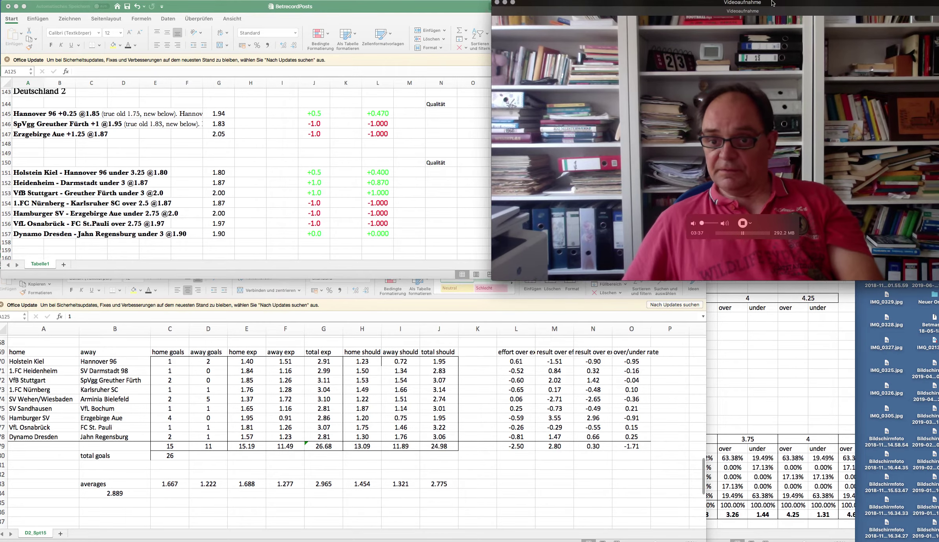
{"action": "left_click", "coordinate": [364, 6]}
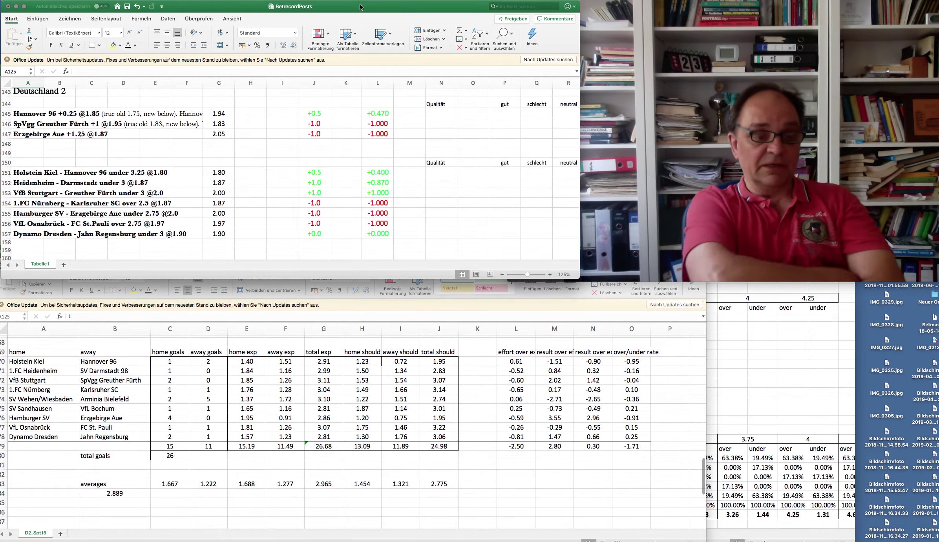
Examine the three Deutschland 2 handicap bets in A145:L147 and their gut and schlecht rating cells P145:Q147
{"action": "scroll", "coordinate": [250, 97], "scroll_direction": "up", "scroll_amount": 2}
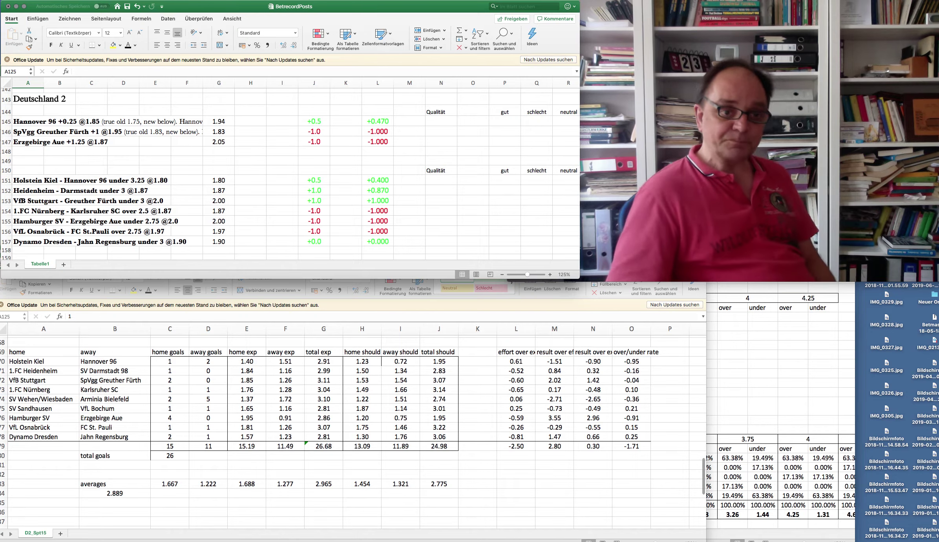
{"action": "left_click", "coordinate": [23, 122]}
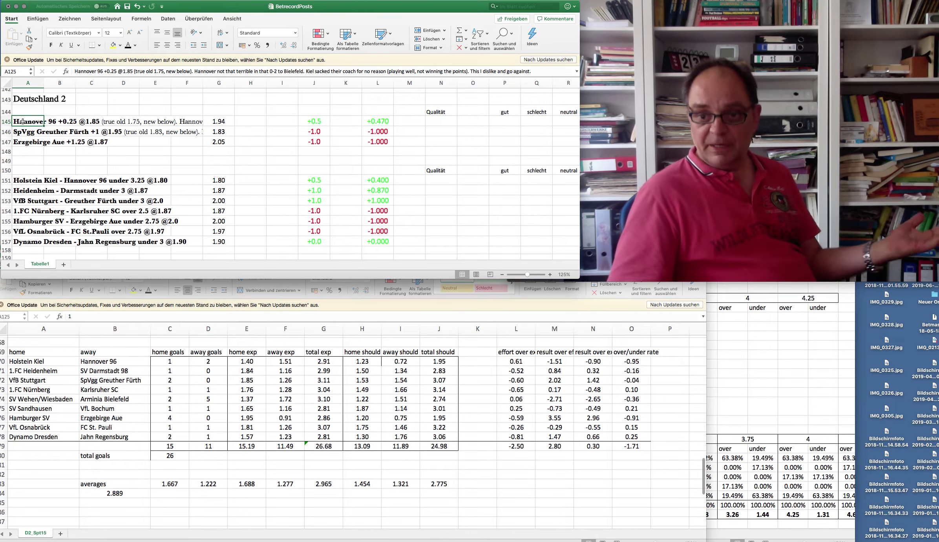
{"action": "mouse_move", "coordinate": [22, 122]}
{"action": "left_mouse_down"}
{"action": "mouse_move", "coordinate": [40, 143]}
{"action": "mouse_move", "coordinate": [325, 136]}
{"action": "mouse_move", "coordinate": [393, 143]}
{"action": "left_mouse_up"}
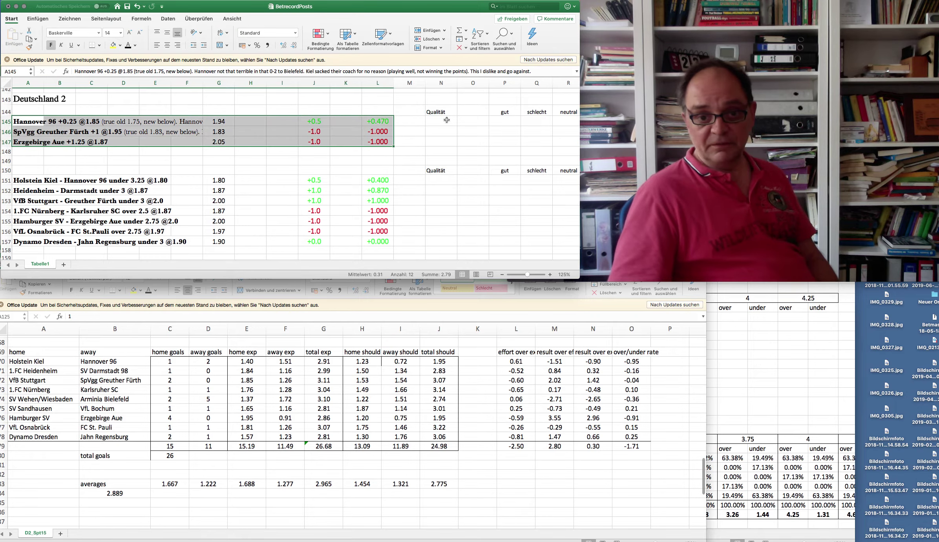
{"action": "left_click", "coordinate": [508, 119]}
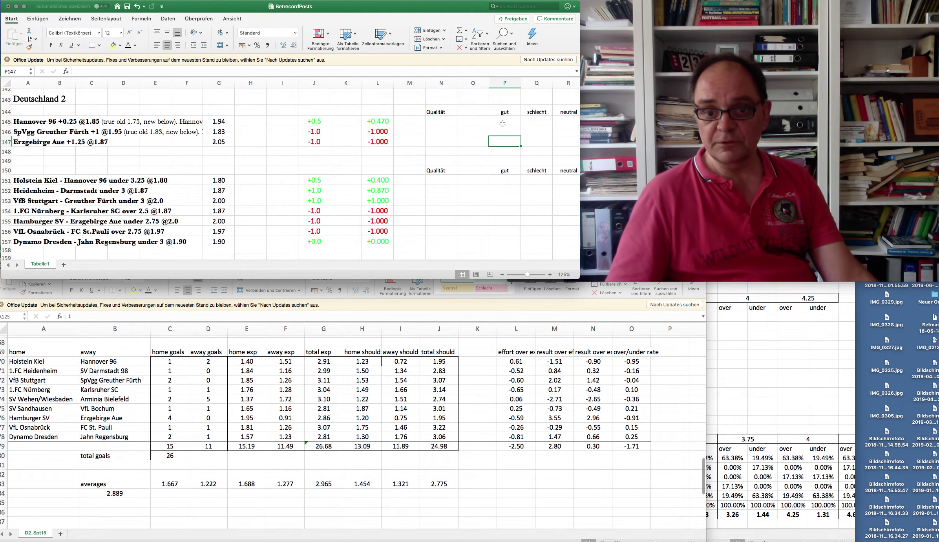
{"action": "left_click", "coordinate": [530, 130]}
{"action": "left_click", "coordinate": [510, 141]}
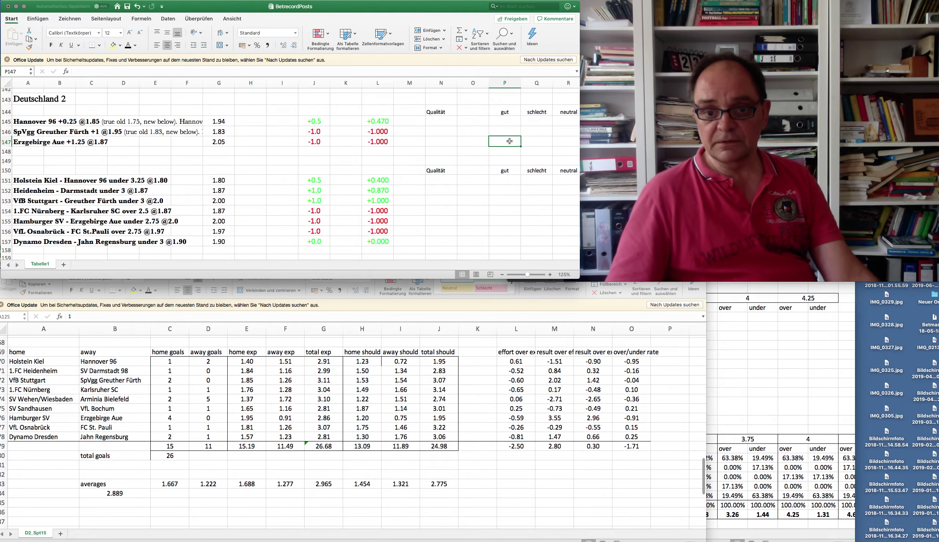
{"action": "left_click_drag", "start_coordinate": [503, 121], "coordinate": [528, 141]}
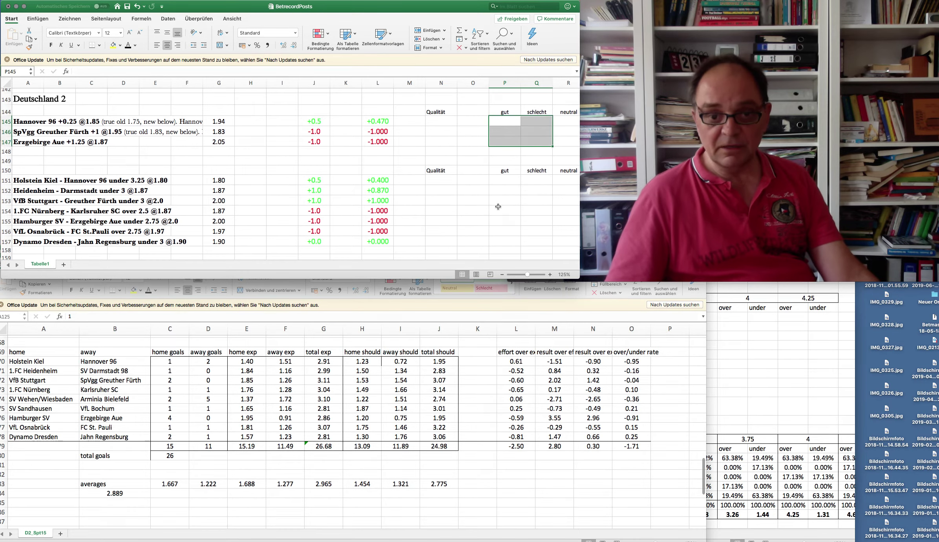
Examine the gut and schlecht totals in row 117 and the Gesamtsumme bisher above Woche 38
{"action": "scroll", "coordinate": [494, 182], "scroll_direction": "up", "scroll_amount": 3}
{"action": "scroll", "coordinate": [495, 182], "scroll_direction": "up", "scroll_amount": 12}
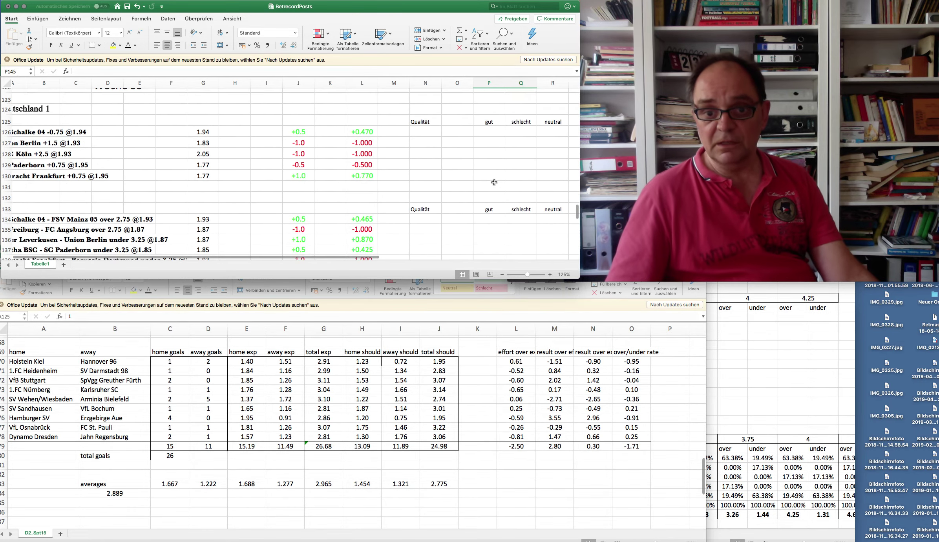
{"action": "scroll", "coordinate": [494, 182], "scroll_direction": "down", "scroll_amount": 3}
{"action": "scroll", "coordinate": [494, 182], "scroll_direction": "up", "scroll_amount": 4}
{"action": "scroll", "coordinate": [471, 173], "scroll_direction": "right", "scroll_amount": 3}
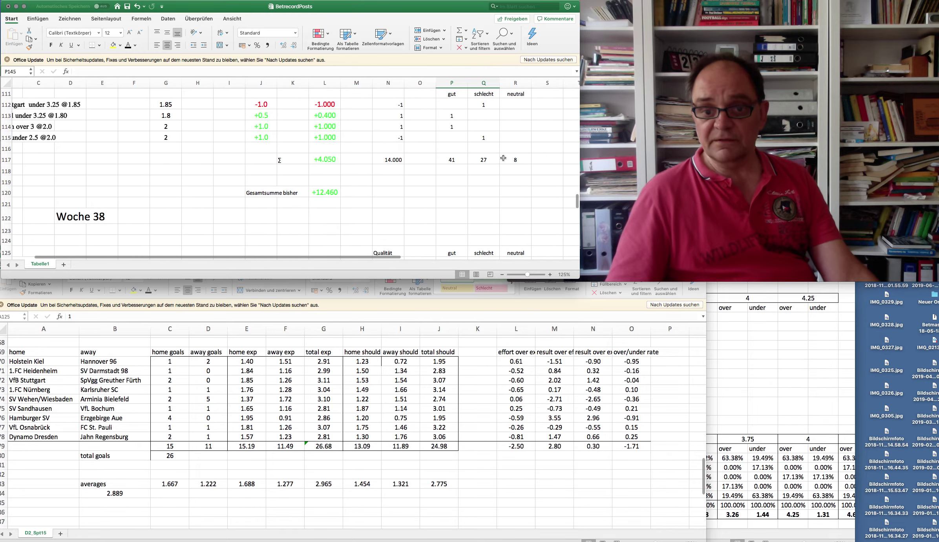
{"action": "left_click", "coordinate": [441, 158]}
{"action": "left_click", "coordinate": [474, 159]}
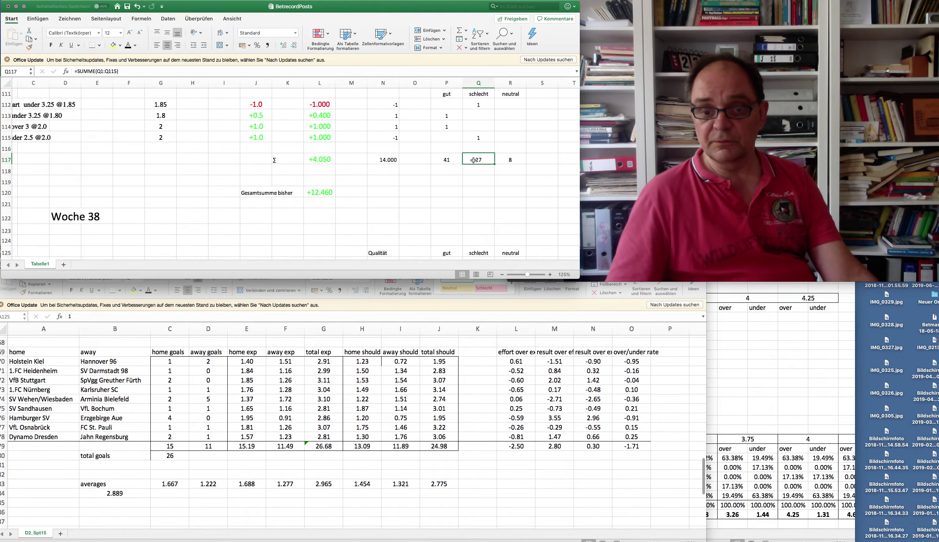
{"action": "scroll", "coordinate": [474, 160], "scroll_direction": "left", "scroll_amount": 2}
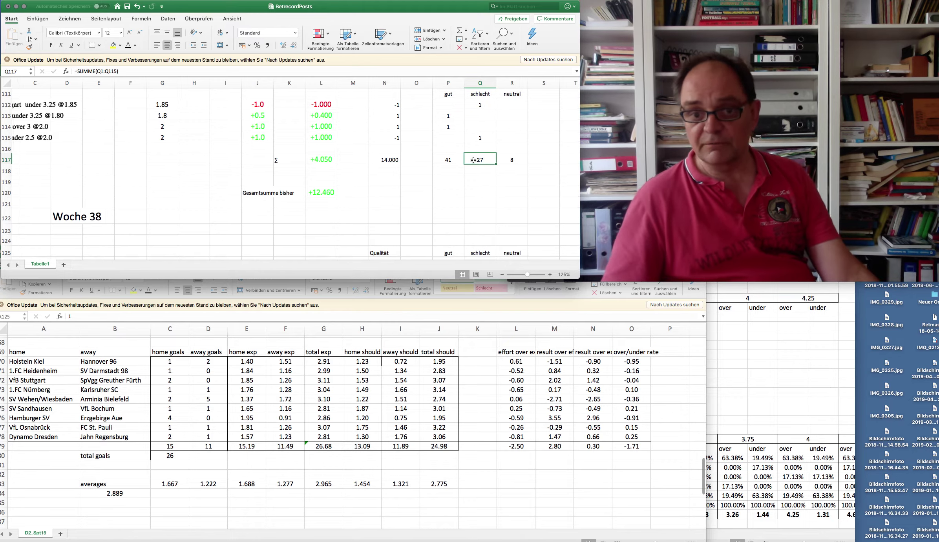
{"action": "scroll", "coordinate": [474, 160], "scroll_direction": "right", "scroll_amount": 2}
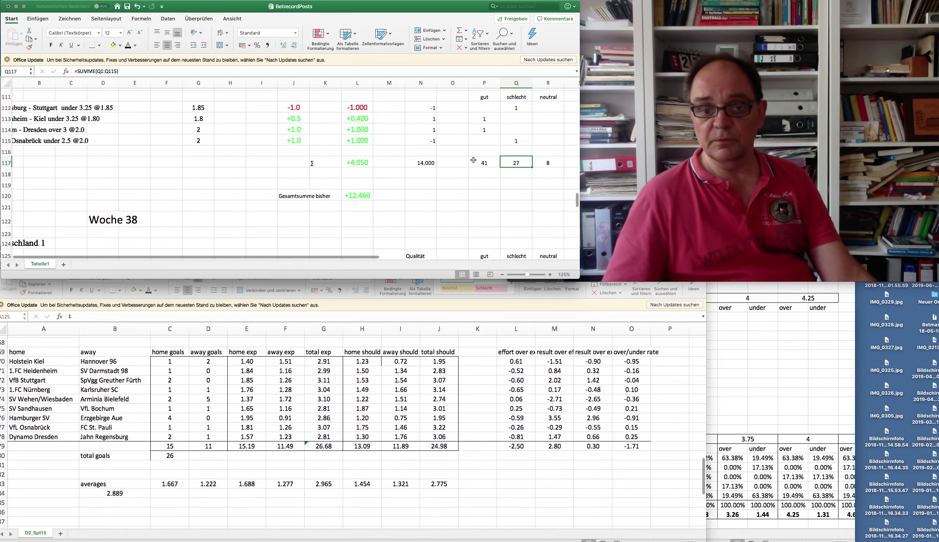
{"action": "left_click", "coordinate": [354, 193]}
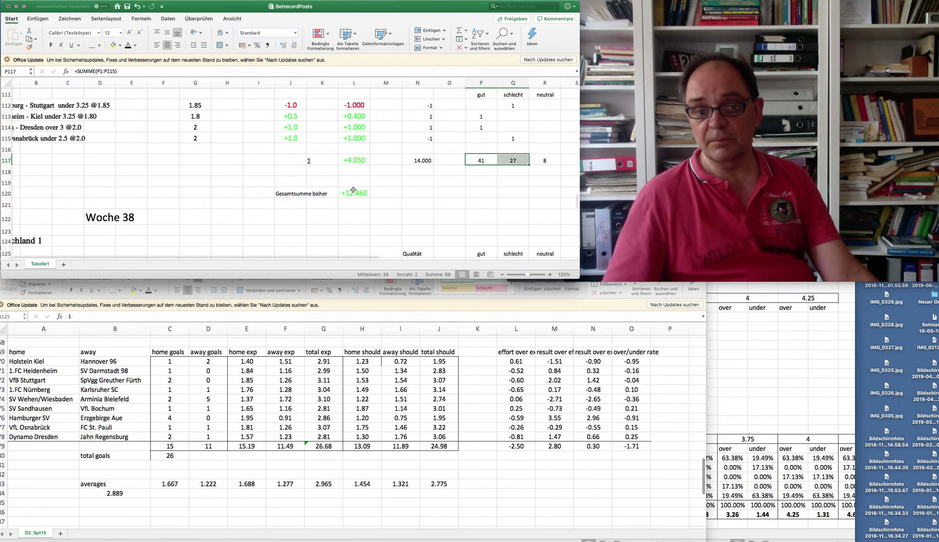
{"action": "left_click_drag", "start_coordinate": [481, 158], "coordinate": [513, 159]}
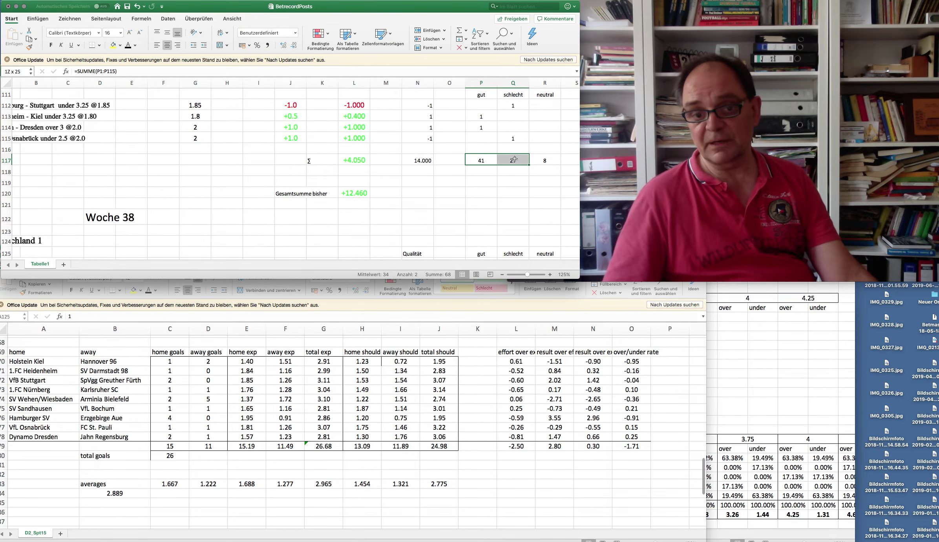
{"action": "left_click", "coordinate": [351, 191]}
Return to the Deutschland 2 bets and select the gut rating cell P145 for the Hannover 96 bet
{"action": "scroll", "coordinate": [350, 191], "scroll_direction": "down", "scroll_amount": 10}
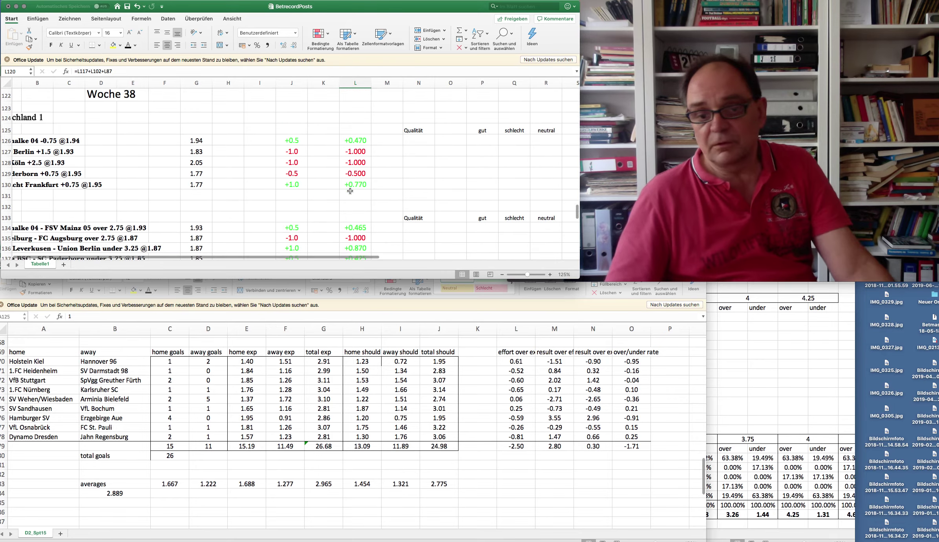
{"action": "scroll", "coordinate": [350, 191], "scroll_direction": "down", "scroll_amount": 7}
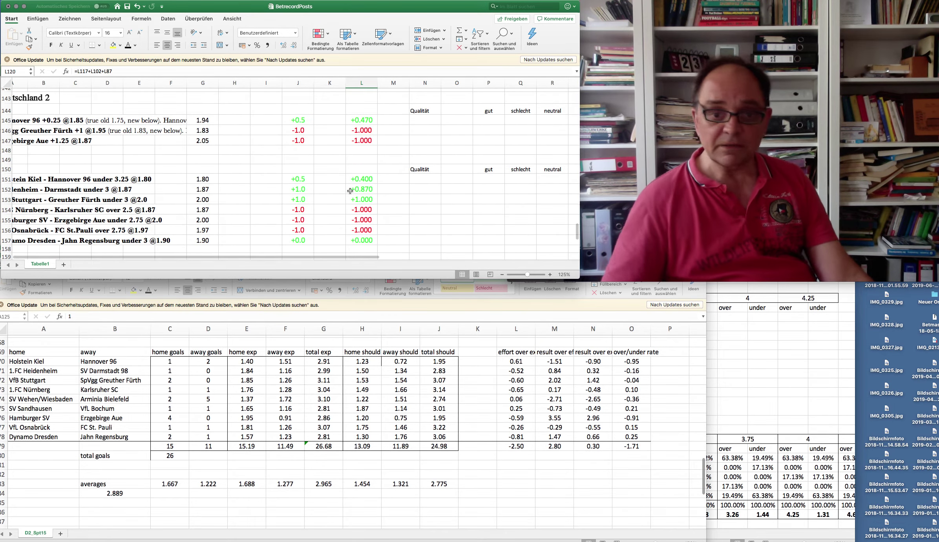
{"action": "scroll", "coordinate": [350, 190], "scroll_direction": "left", "scroll_amount": 2}
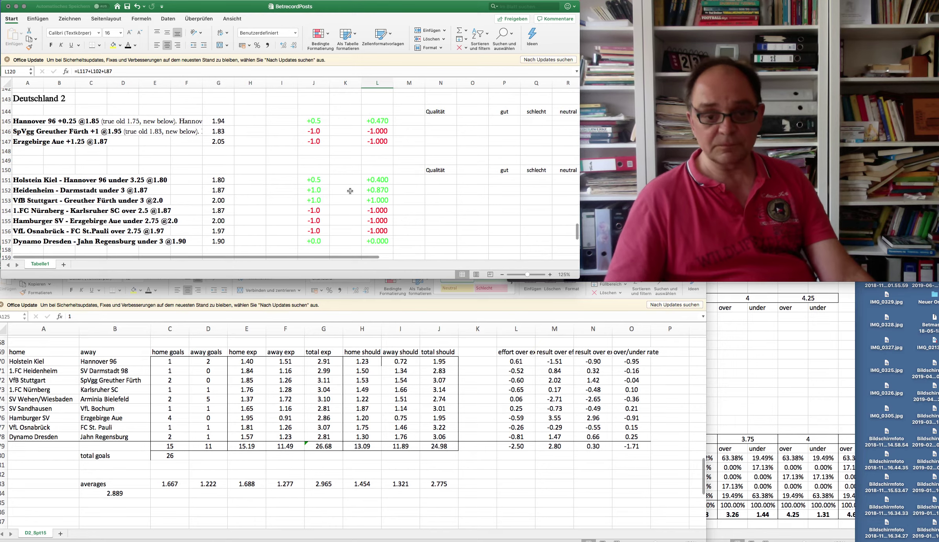
{"action": "left_click", "coordinate": [500, 120]}
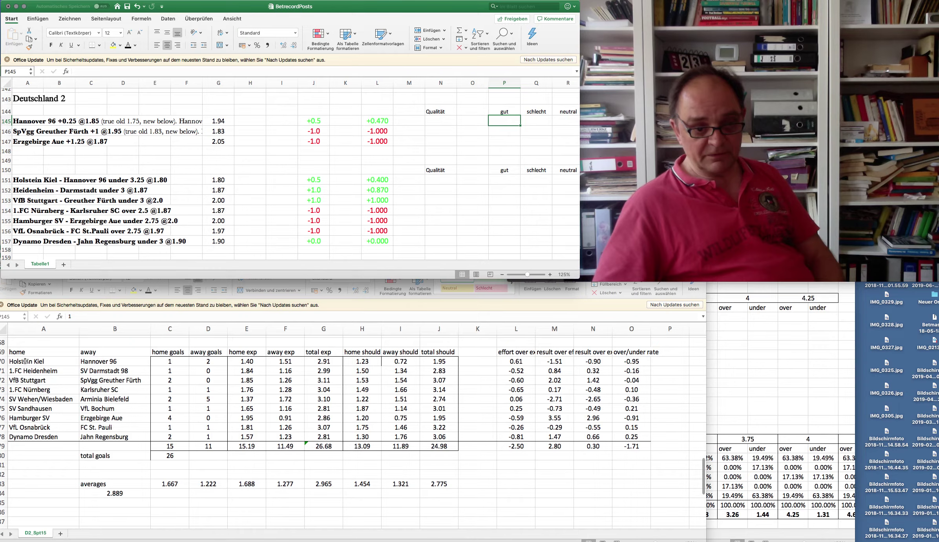
In the D2_Spt7 workbook, compare the actual, expected and should goals of Holstein Kiel against Hannover 96
{"action": "left_click", "coordinate": [172, 362]}
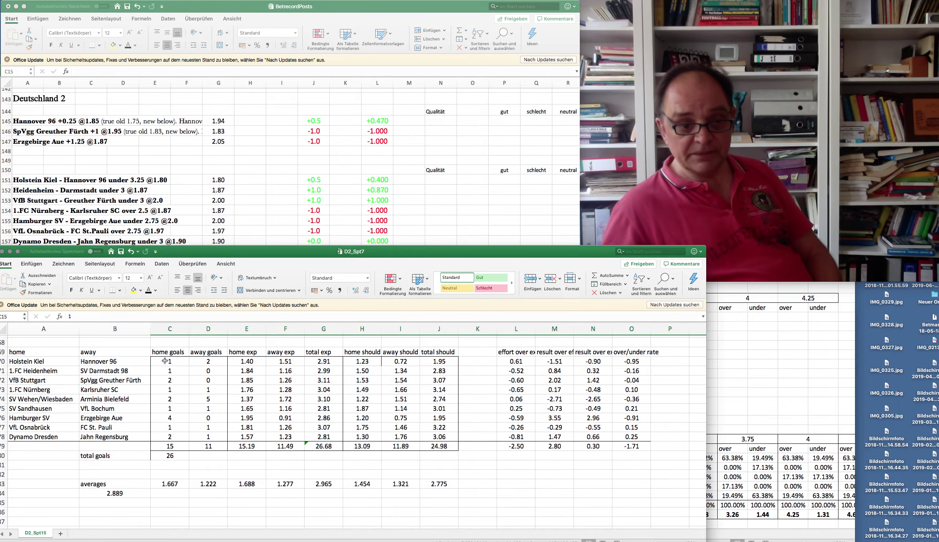
{"action": "left_click_drag", "start_coordinate": [164, 360], "coordinate": [208, 371]}
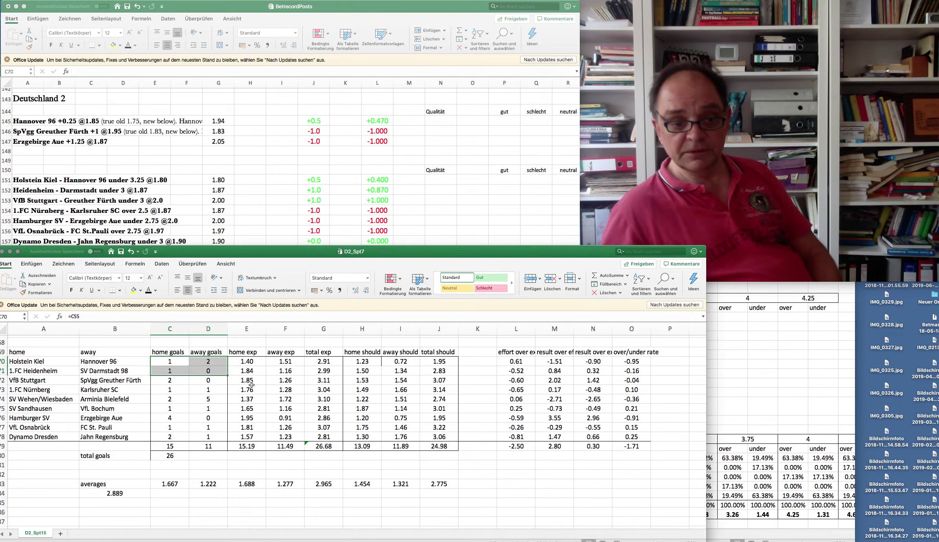
{"action": "left_click_drag", "start_coordinate": [242, 361], "coordinate": [275, 361]}
{"action": "left_click_drag", "start_coordinate": [354, 361], "coordinate": [389, 362]}
{"action": "left_click_drag", "start_coordinate": [240, 362], "coordinate": [279, 362]}
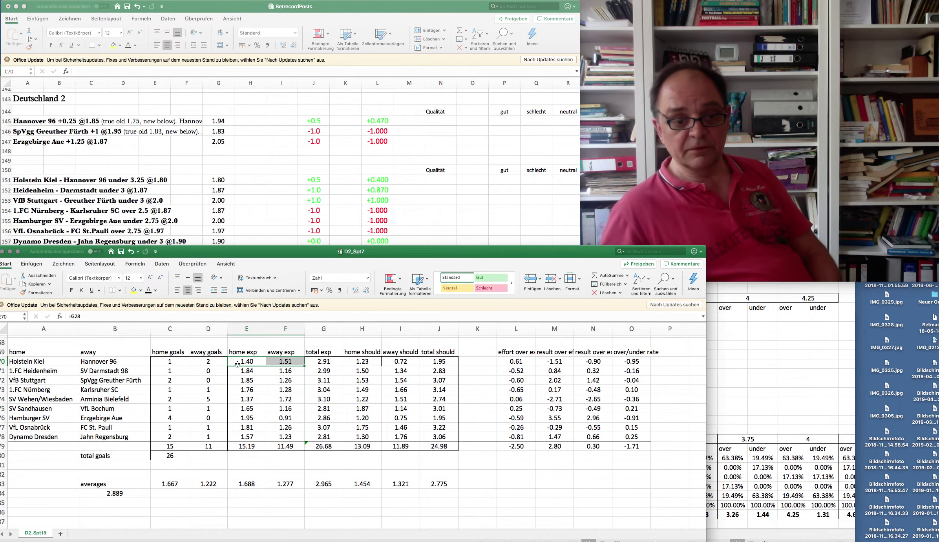
{"action": "left_click_drag", "start_coordinate": [245, 361], "coordinate": [277, 361]}
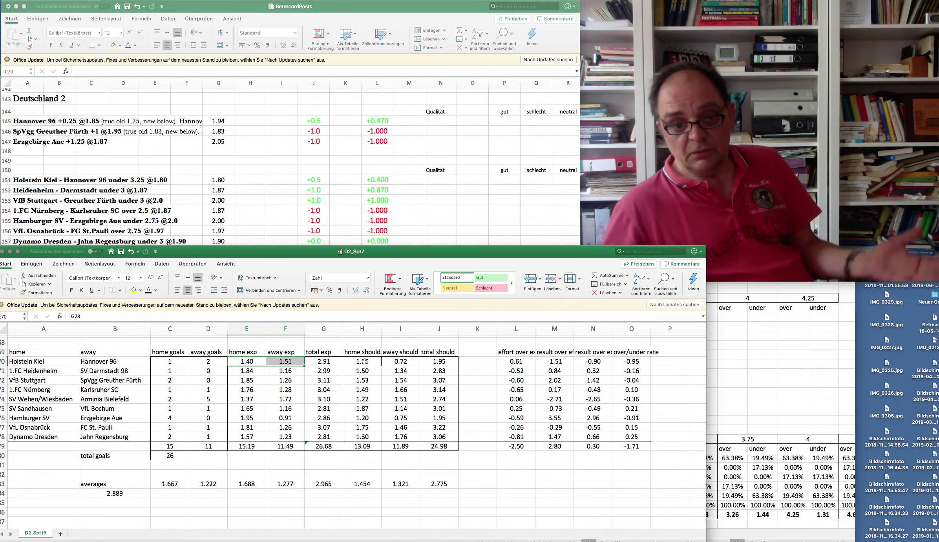
{"action": "left_click_drag", "start_coordinate": [366, 358], "coordinate": [389, 361]}
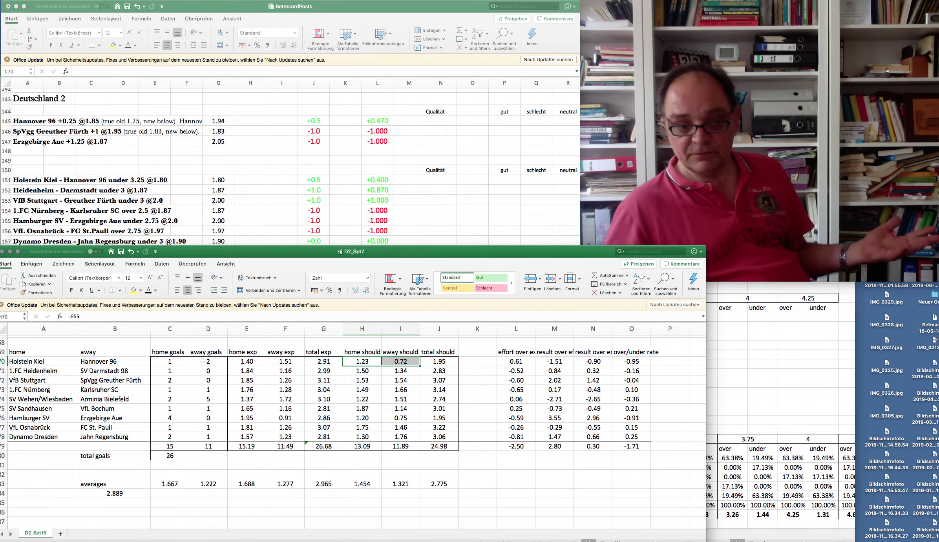
Compare Holstein Kiel against Hannover 96's actual, expected and should goals, and rate the Hannover 96 +0.25 bet schlecht with 1 in Q145 of BetrecordPosts
{"action": "left_click_drag", "start_coordinate": [169, 362], "coordinate": [195, 362]}
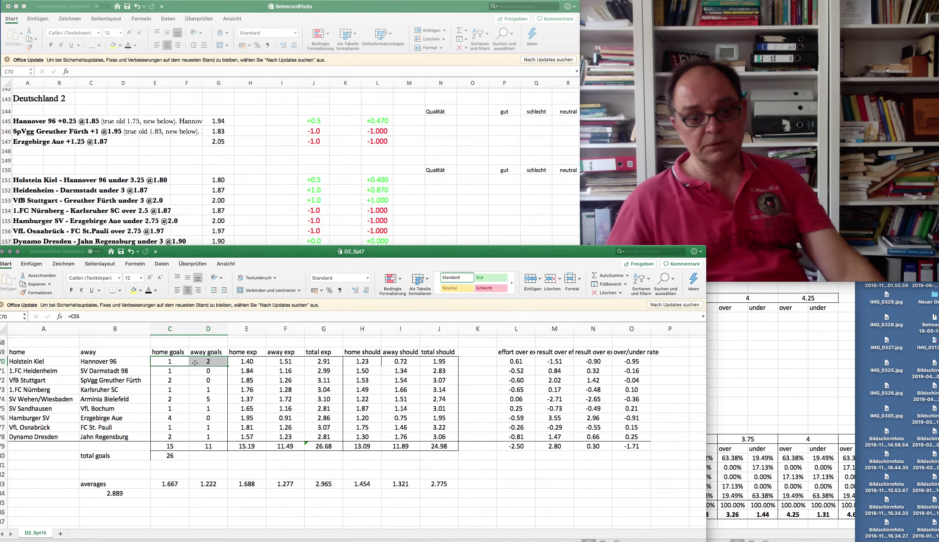
{"action": "left_click", "coordinate": [239, 361]}
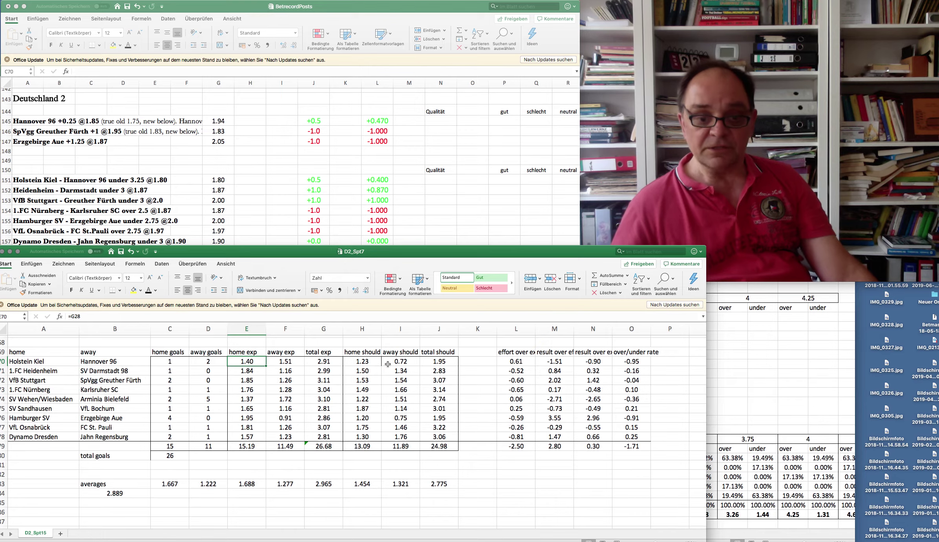
{"action": "left_click_drag", "start_coordinate": [365, 362], "coordinate": [406, 362]}
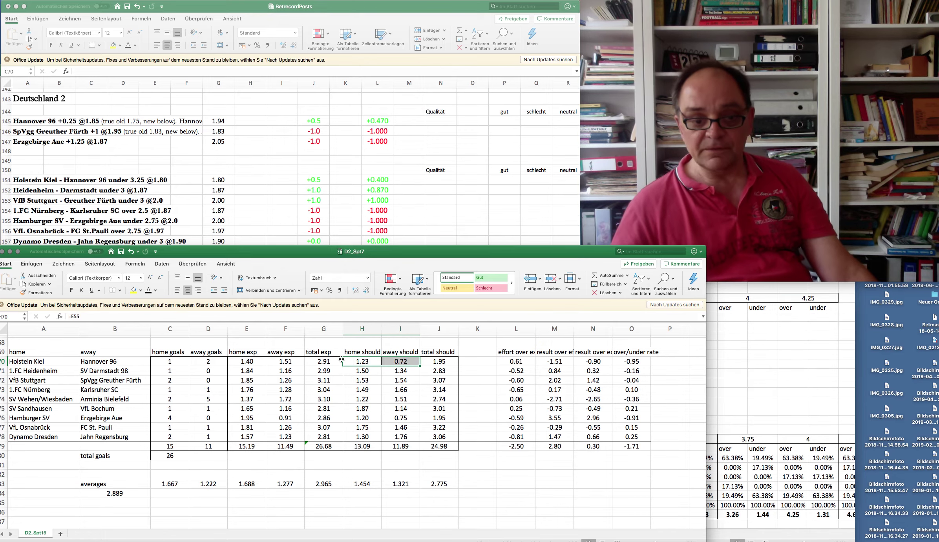
{"action": "left_click_drag", "start_coordinate": [244, 360], "coordinate": [287, 363]}
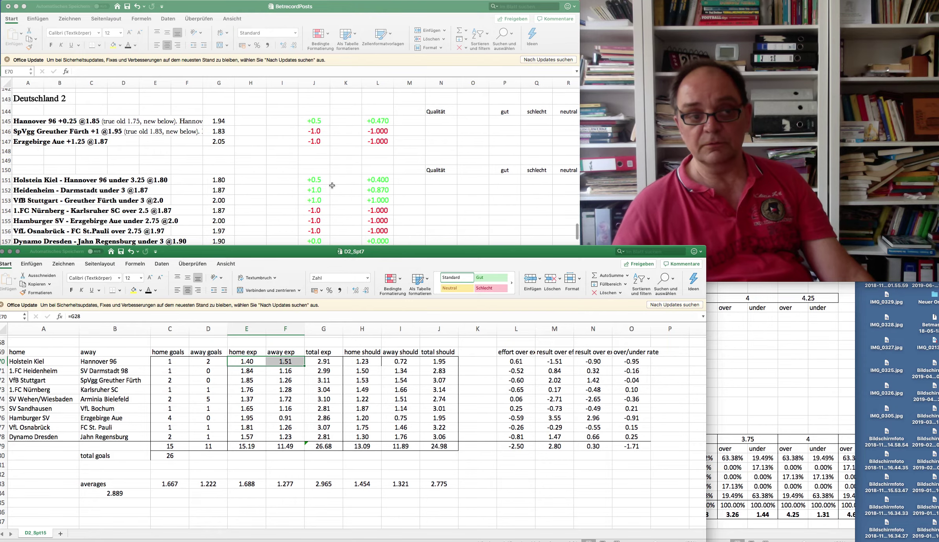
{"action": "scroll", "coordinate": [117, 198], "scroll_direction": "down", "scroll_amount": 1}
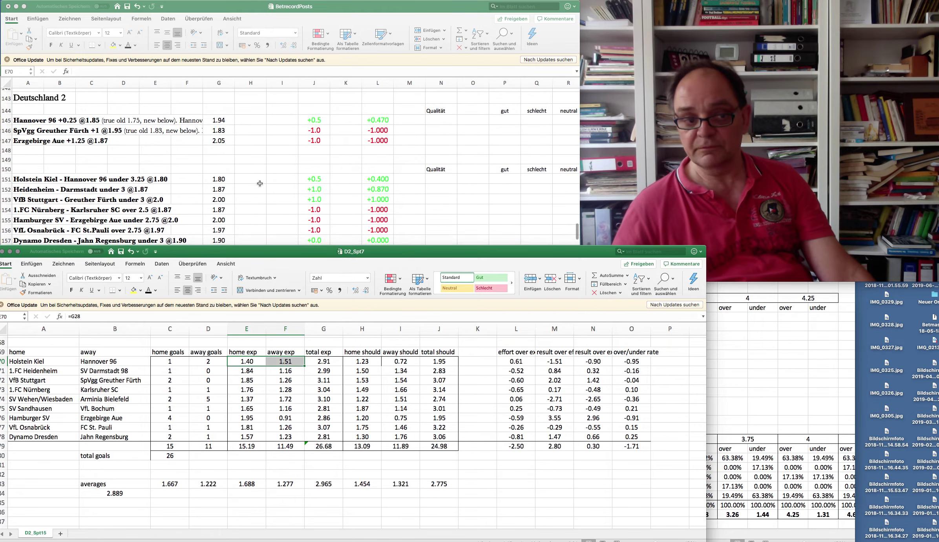
{"action": "scroll", "coordinate": [330, 154], "scroll_direction": "down", "scroll_amount": 1}
{"action": "left_click", "coordinate": [471, 120]}
{"action": "scroll", "coordinate": [471, 120], "scroll_direction": "up", "scroll_amount": 1}
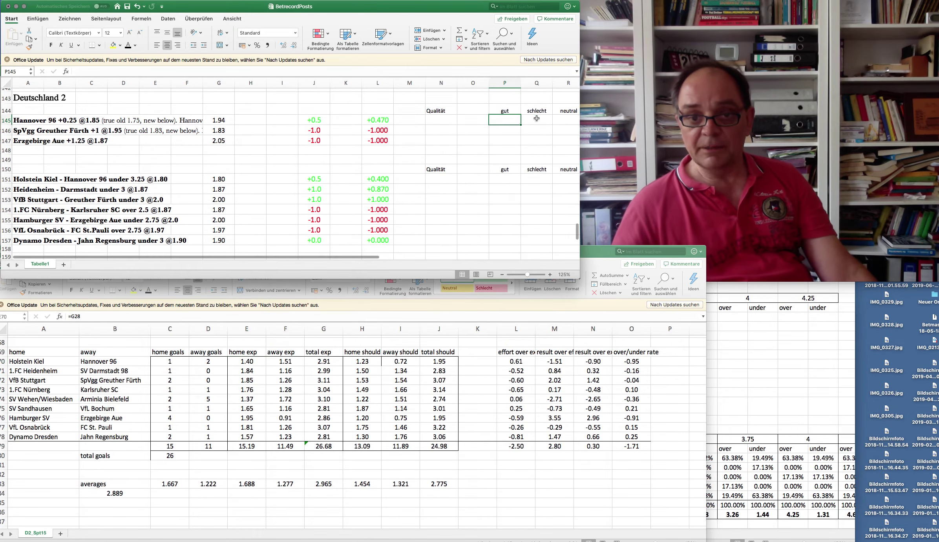
{"action": "left_click", "coordinate": [537, 120]}
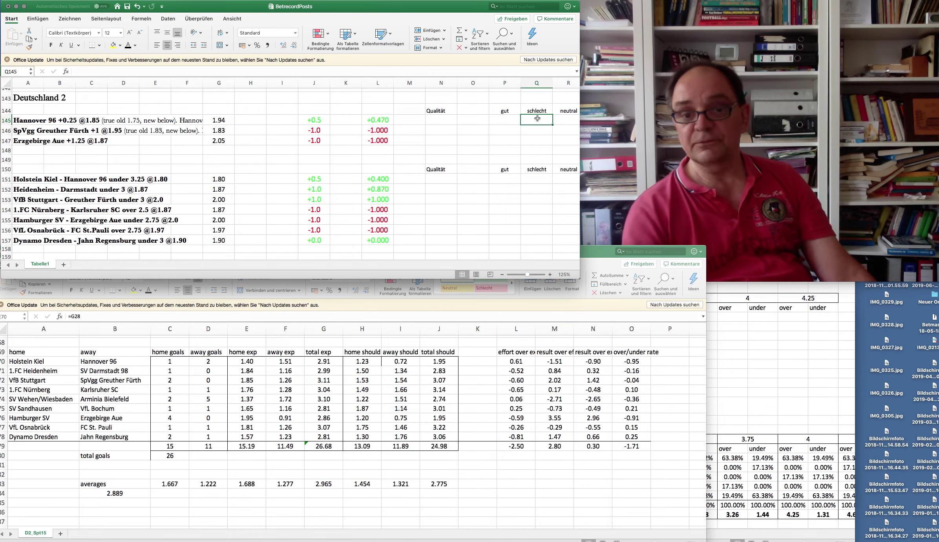
{"action": "type", "text": "1"}
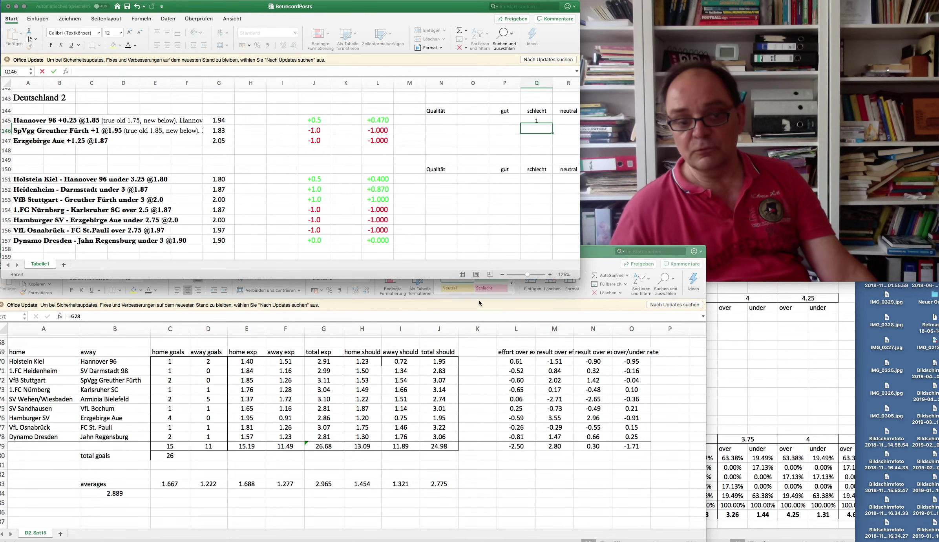
{"action": "key", "text": "Return"}
In D2_Spt7, examine the should goals of Holstein Kiel against Hannover 96 and the actual goals of 1.FC Heidenheim against SV Darmstadt 98
{"action": "left_click", "coordinate": [369, 362]}
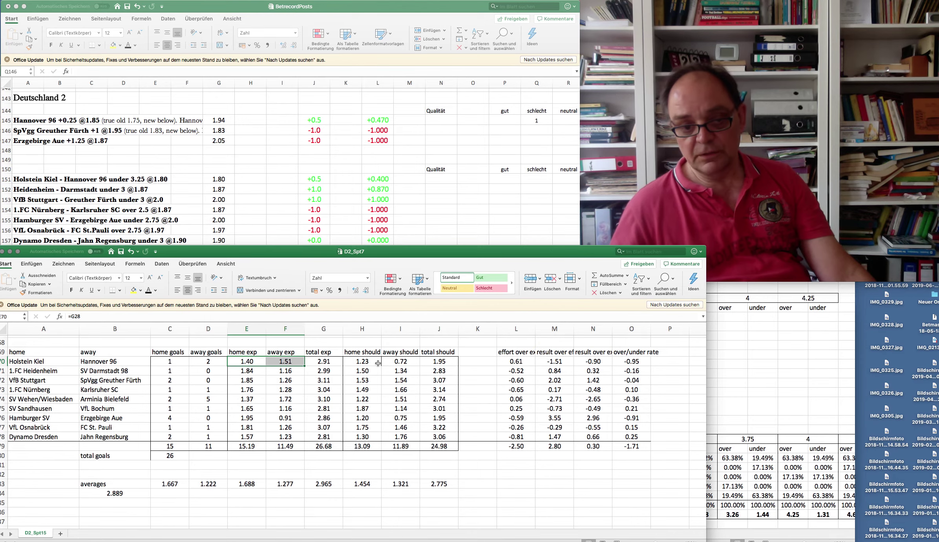
{"action": "left_click_drag", "start_coordinate": [360, 361], "coordinate": [388, 361]}
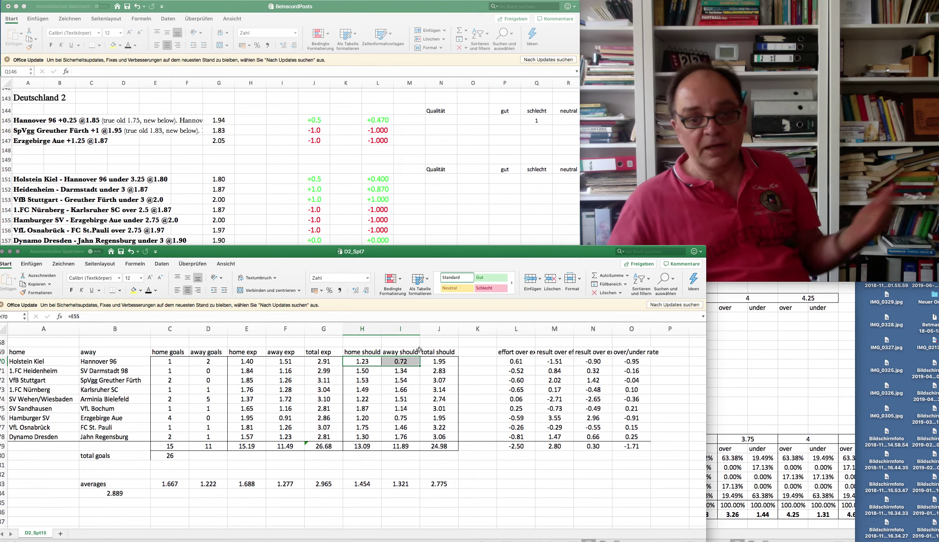
{"action": "scroll", "coordinate": [419, 349], "scroll_direction": "down", "scroll_amount": 1}
{"action": "scroll", "coordinate": [525, 129], "scroll_direction": "down", "scroll_amount": 1}
{"action": "scroll", "coordinate": [509, 129], "scroll_direction": "down", "scroll_amount": 1}
{"action": "scroll", "coordinate": [321, 359], "scroll_direction": "down", "scroll_amount": 1}
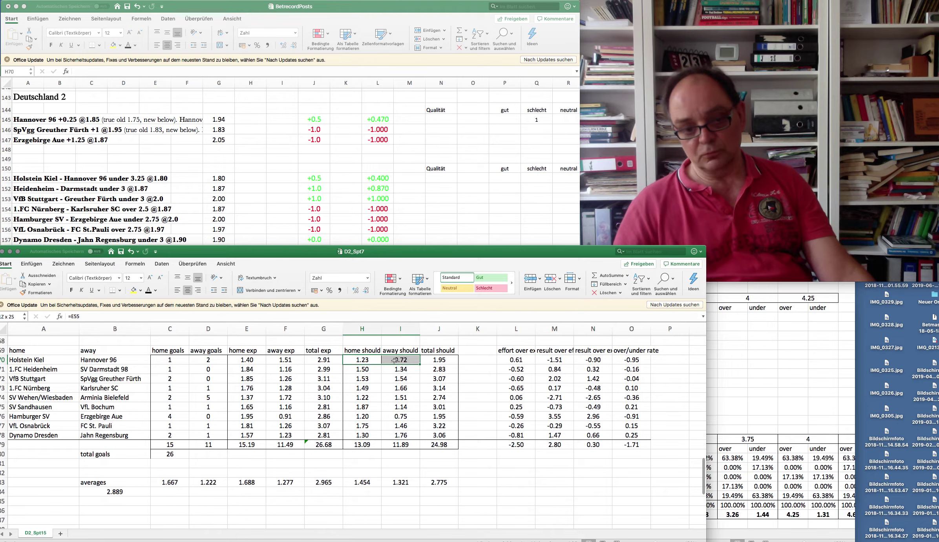
{"action": "scroll", "coordinate": [394, 360], "scroll_direction": "down", "scroll_amount": 1}
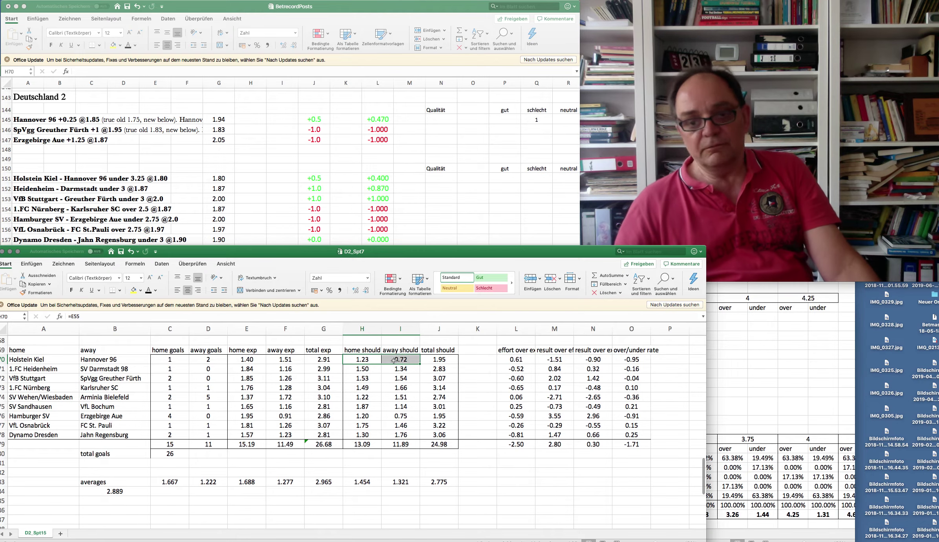
{"action": "left_click_drag", "start_coordinate": [394, 360], "coordinate": [209, 369]}
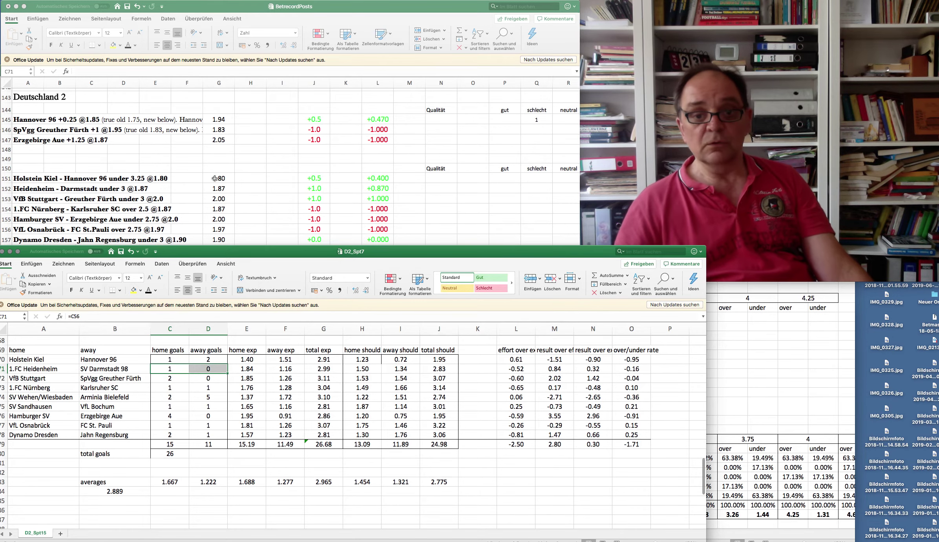
In BetrecordPosts, rate the Holstein Kiel under 3.25 and Heidenheim under 3 bets gut by entering 1 in P151 and P152
{"action": "left_click", "coordinate": [497, 179]}
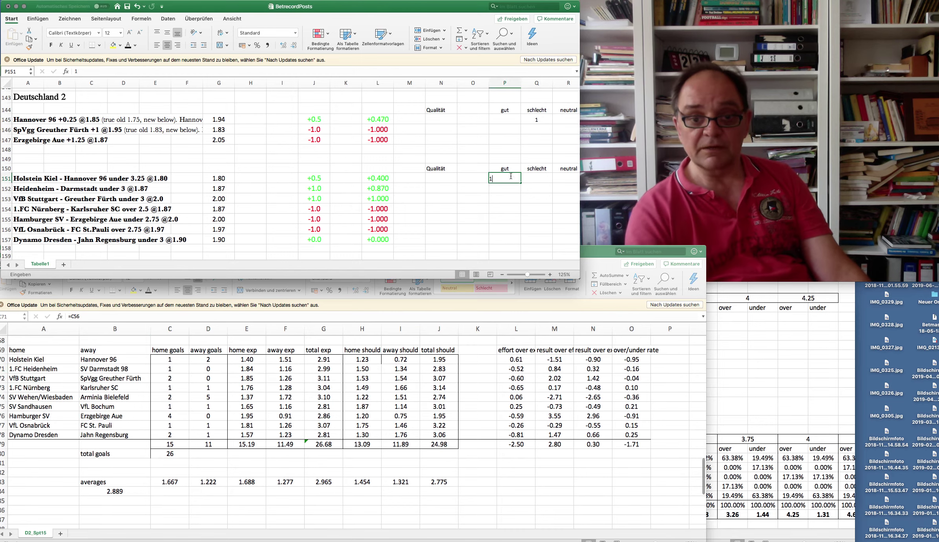
{"action": "type", "text": "1"}
{"action": "key", "text": "Return"}
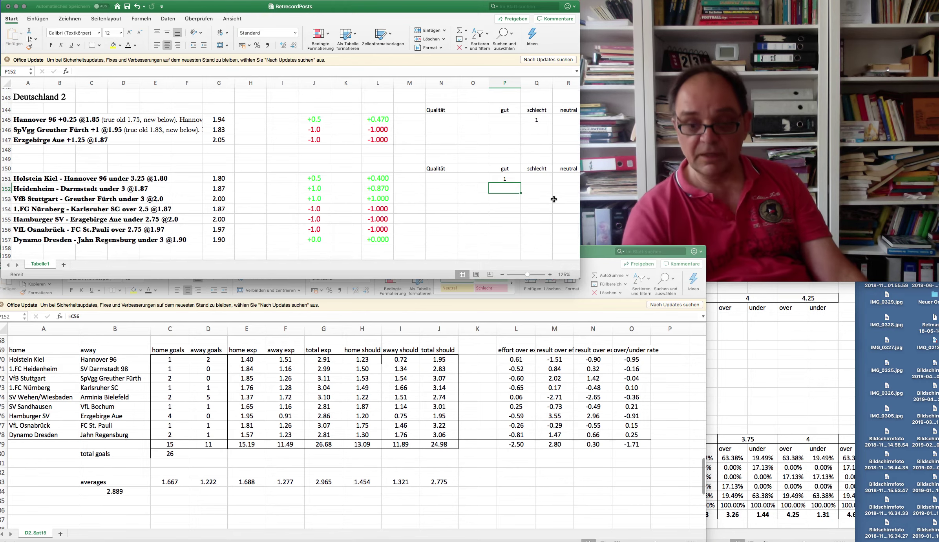
{"action": "key", "text": "Down"}
{"action": "key", "text": "Up"}
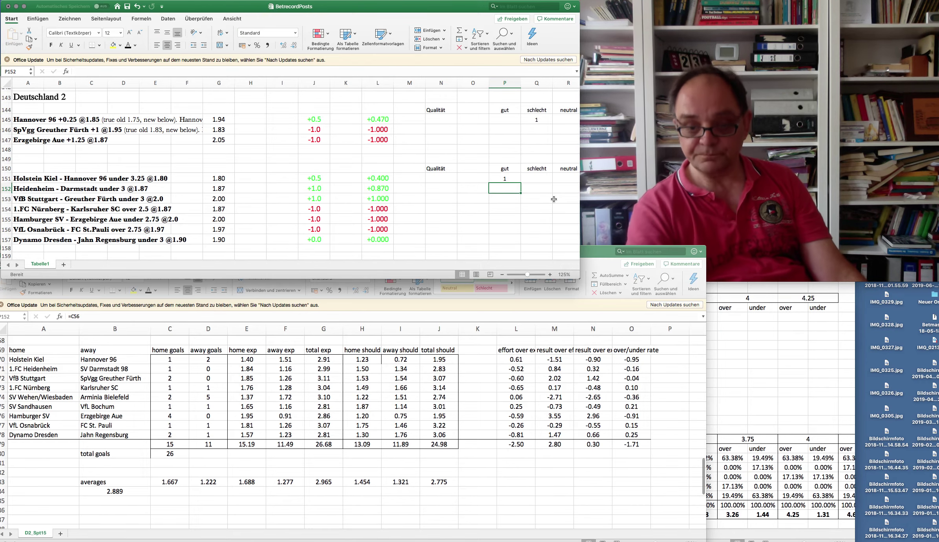
{"action": "type", "text": "1"}
{"action": "key", "text": "Return"}
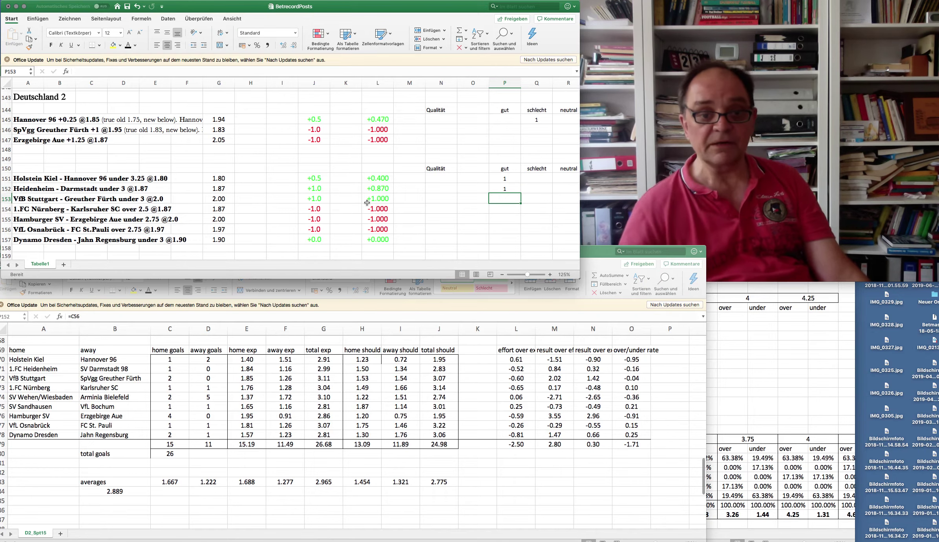
Check the bet results in J152 and J151, and set the Hannover 96 +0.25 bet's result in J145 to 1
{"action": "left_click", "coordinate": [319, 191]}
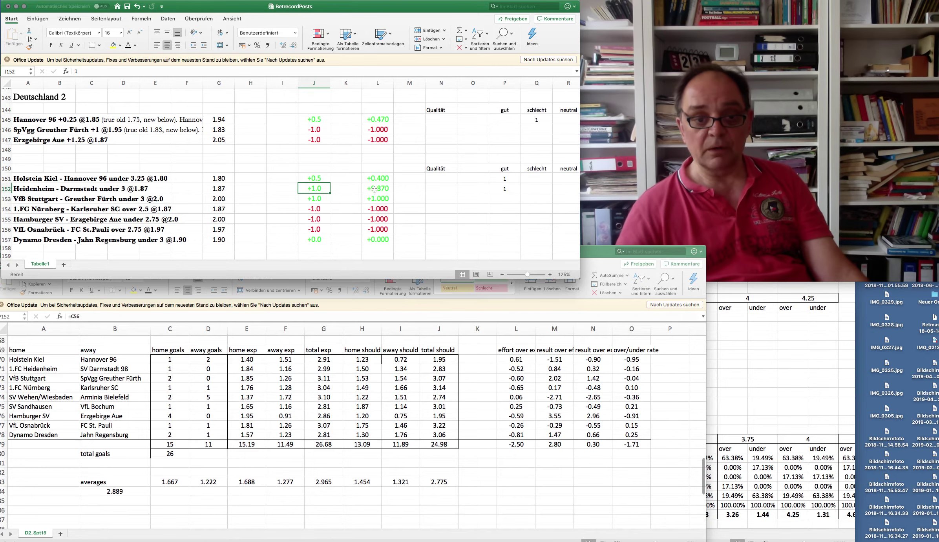
{"action": "left_click", "coordinate": [311, 180]}
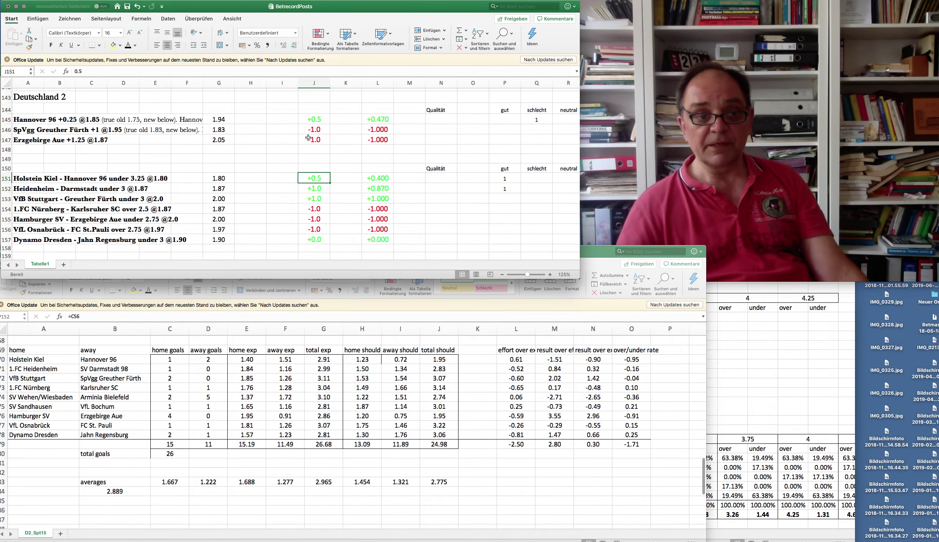
{"action": "left_click", "coordinate": [313, 119]}
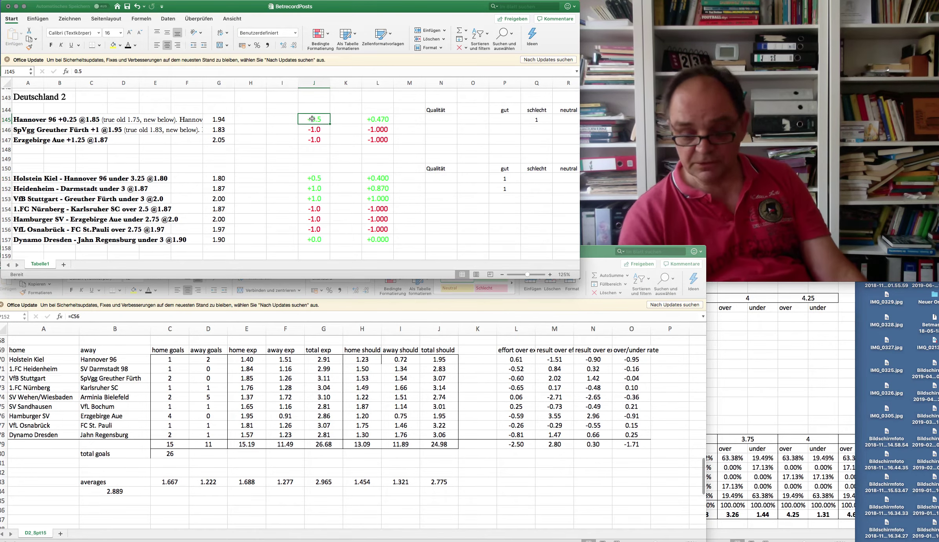
{"action": "type", "text": "1"}
{"action": "key", "text": "Return"}
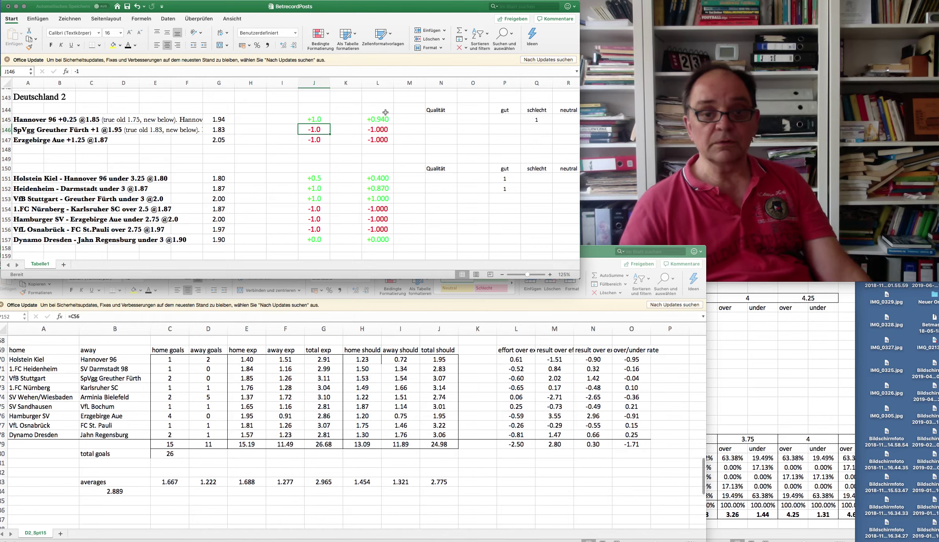